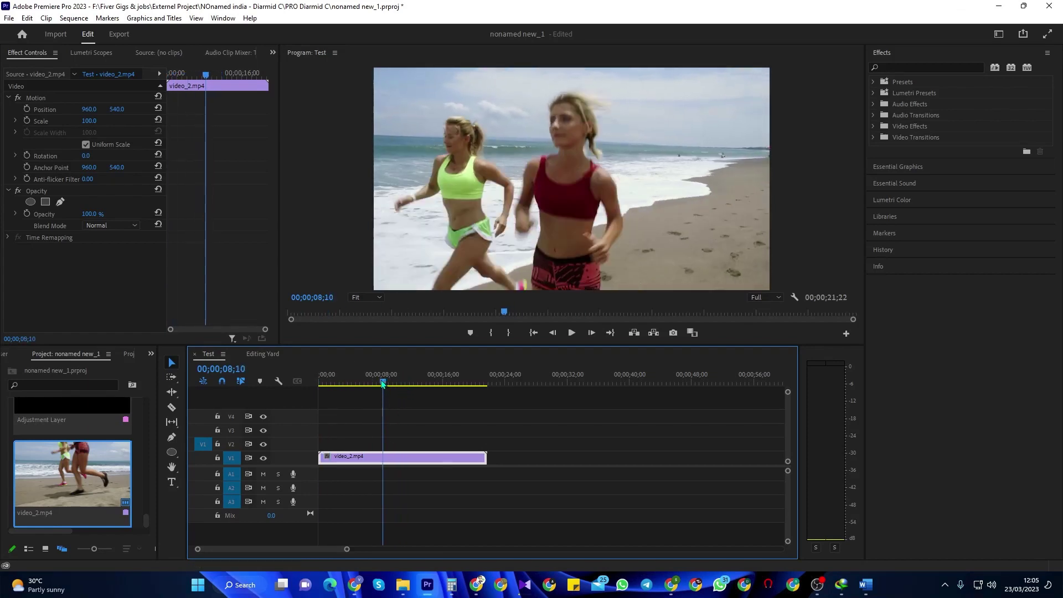
- Preview the running clip, then search the Essential Graphics templates for 'thirds'
drag(384, 383, 304, 381)
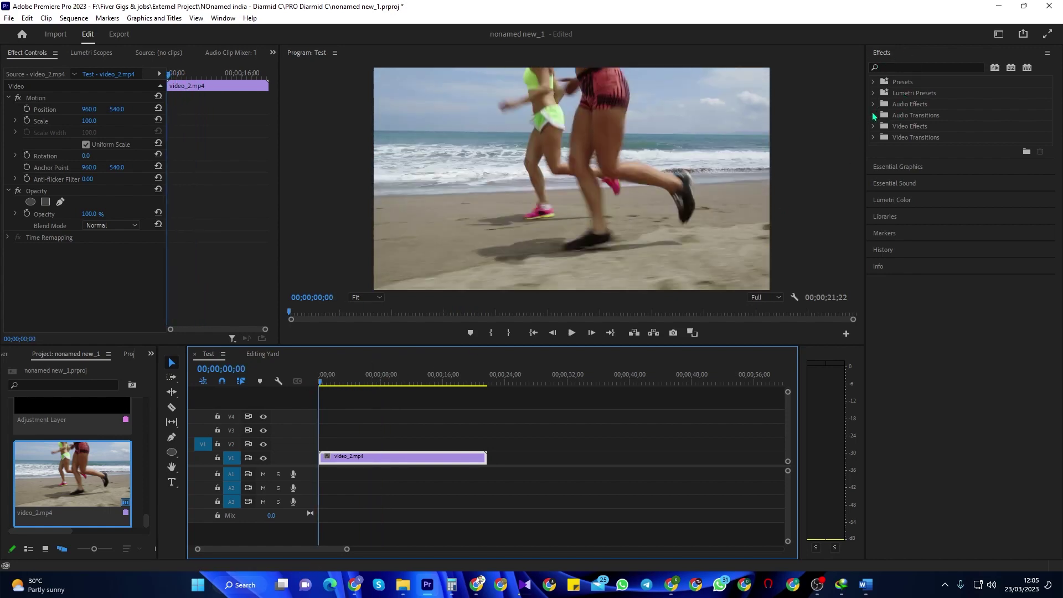
click(880, 166)
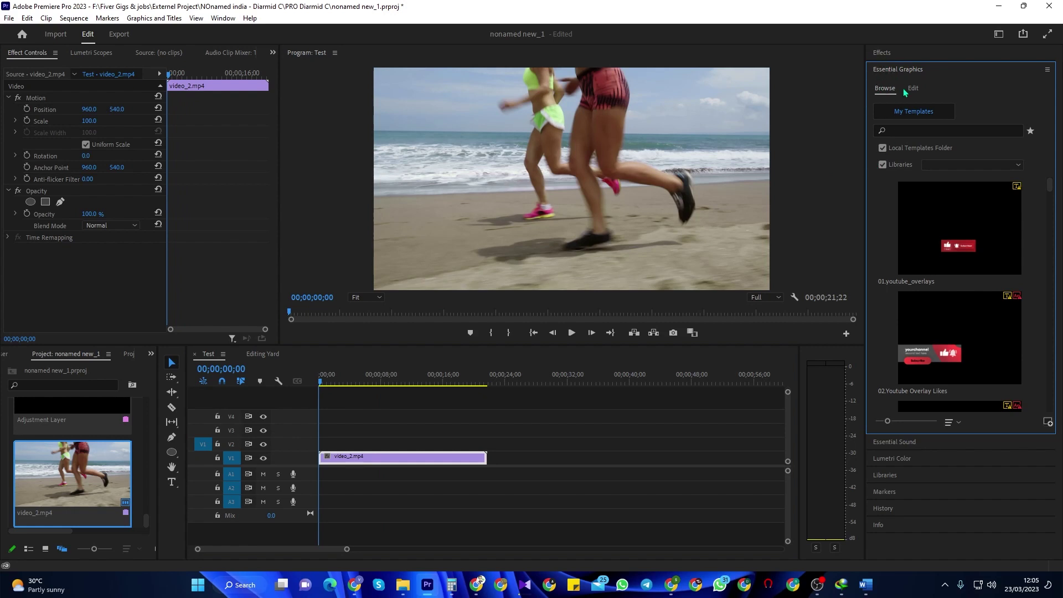
click(905, 132)
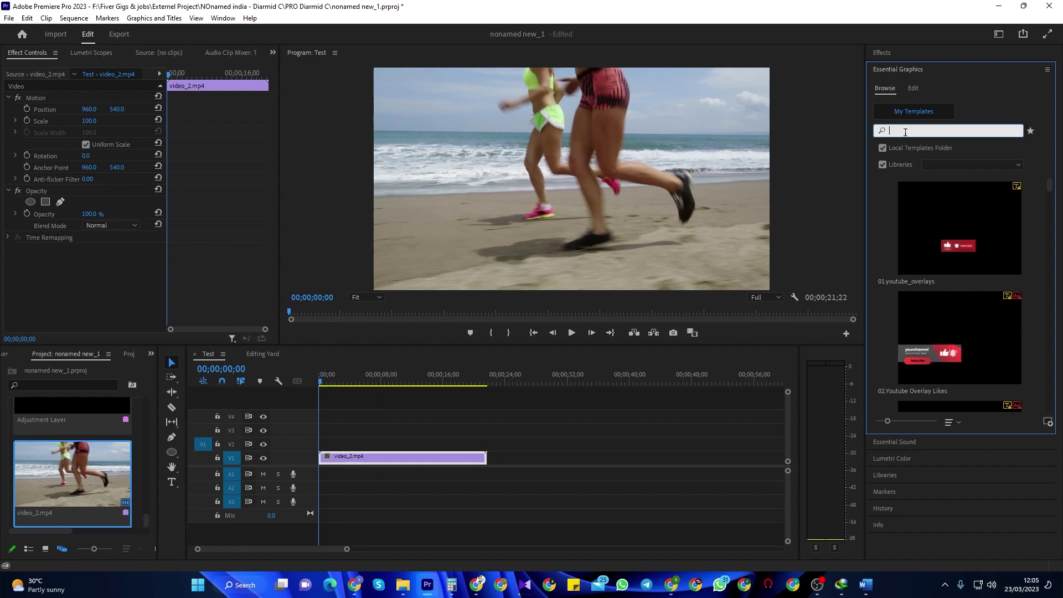
text(thirds)
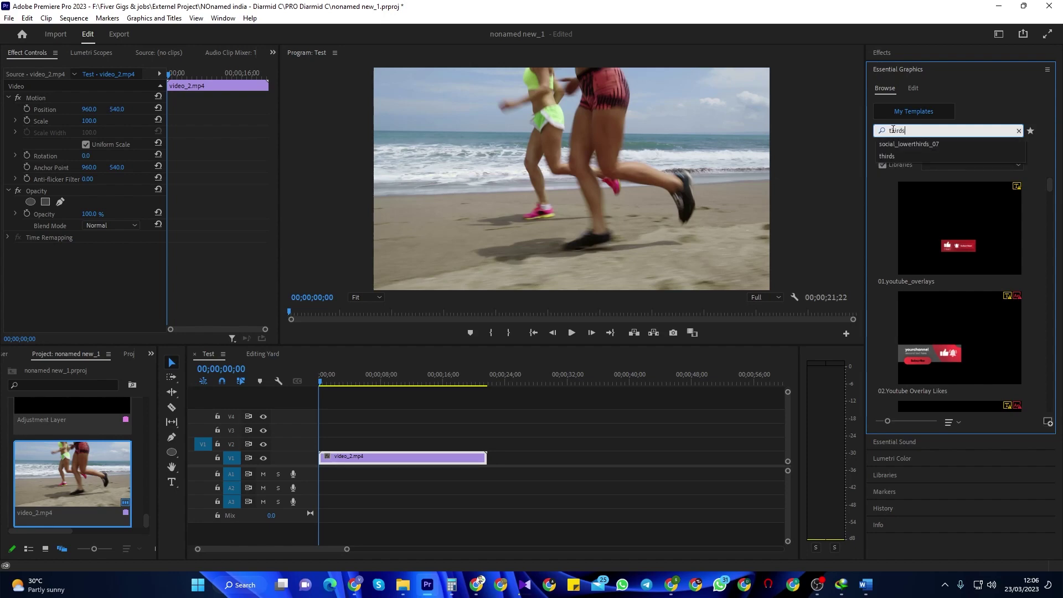
key(Return)
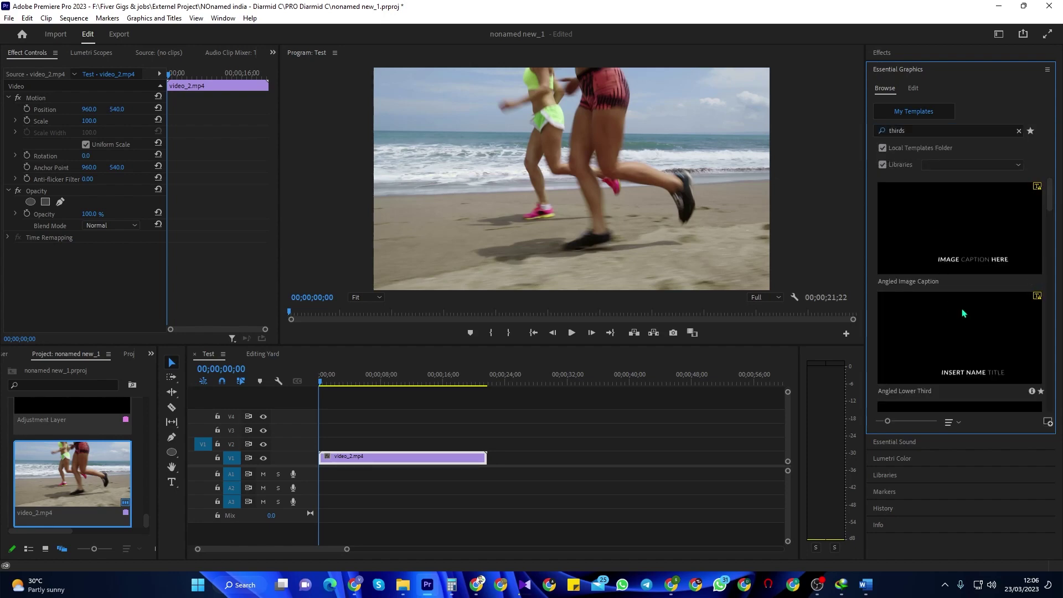
scroll(963, 313, down, 3)
scroll(957, 338, down, 2)
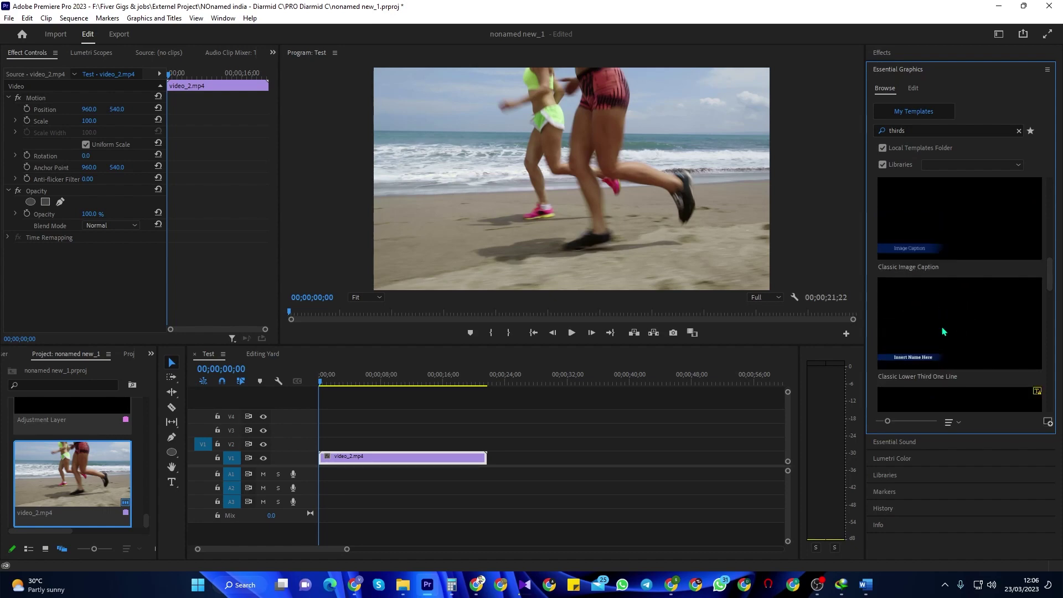
mouse_move(959, 207)
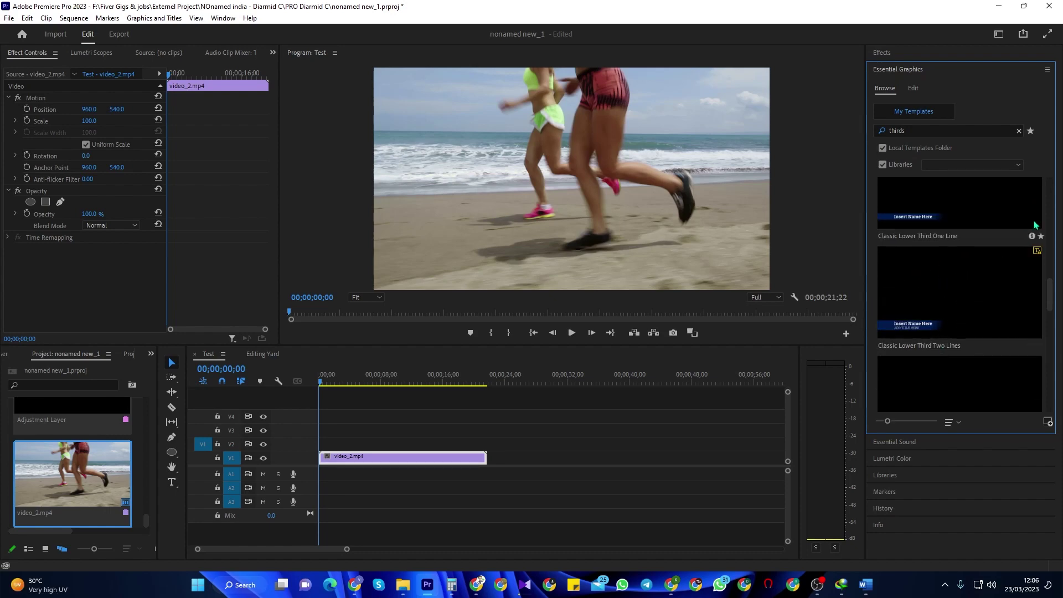
- Add Classic Lower Third One Line to V2 and change its text to 'ADOBE'
drag(947, 212, 328, 442)
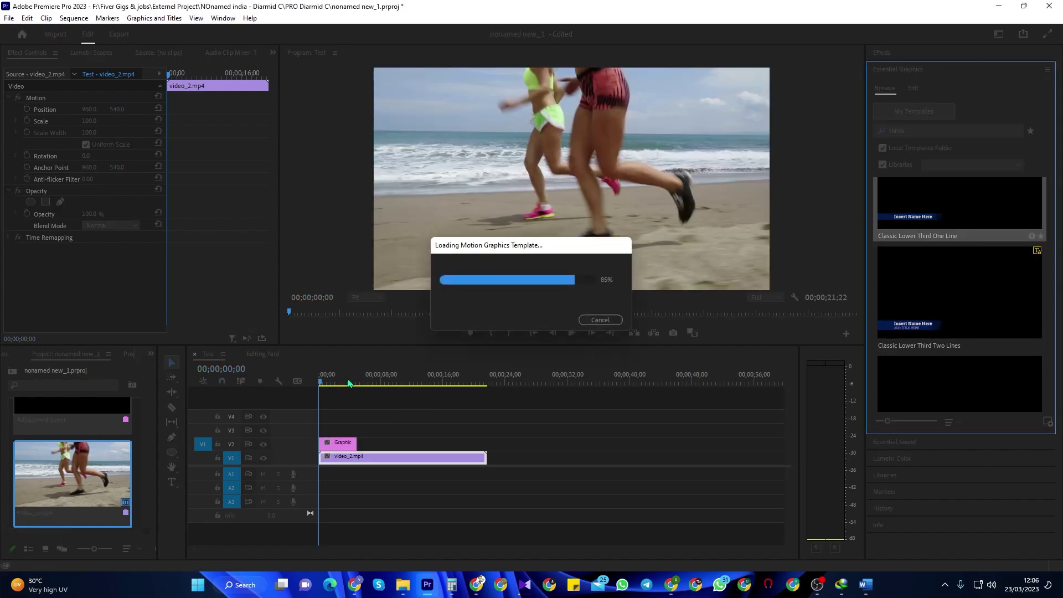
key(space)
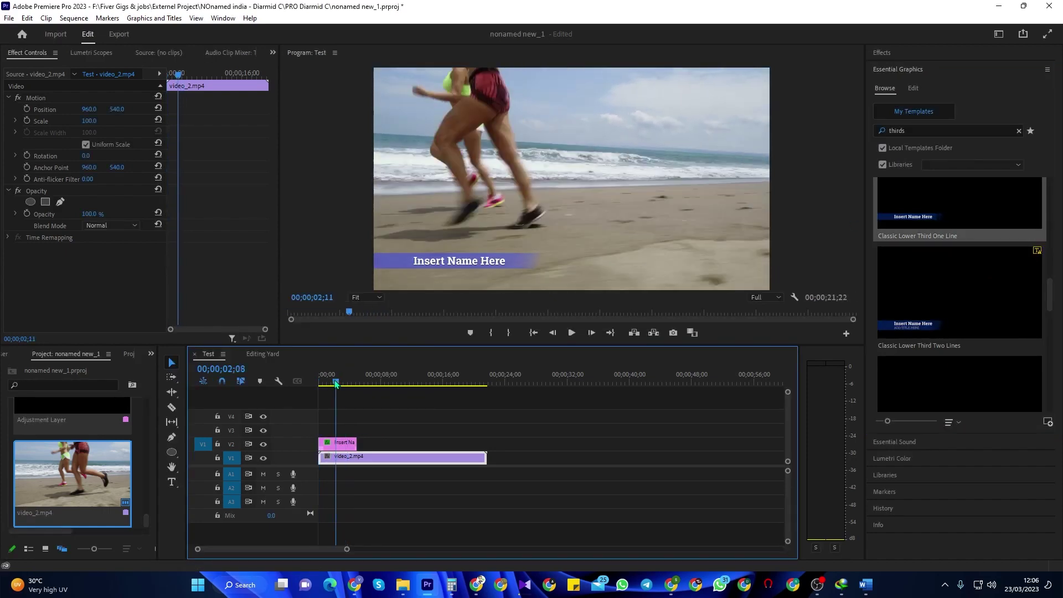
double_click(443, 262)
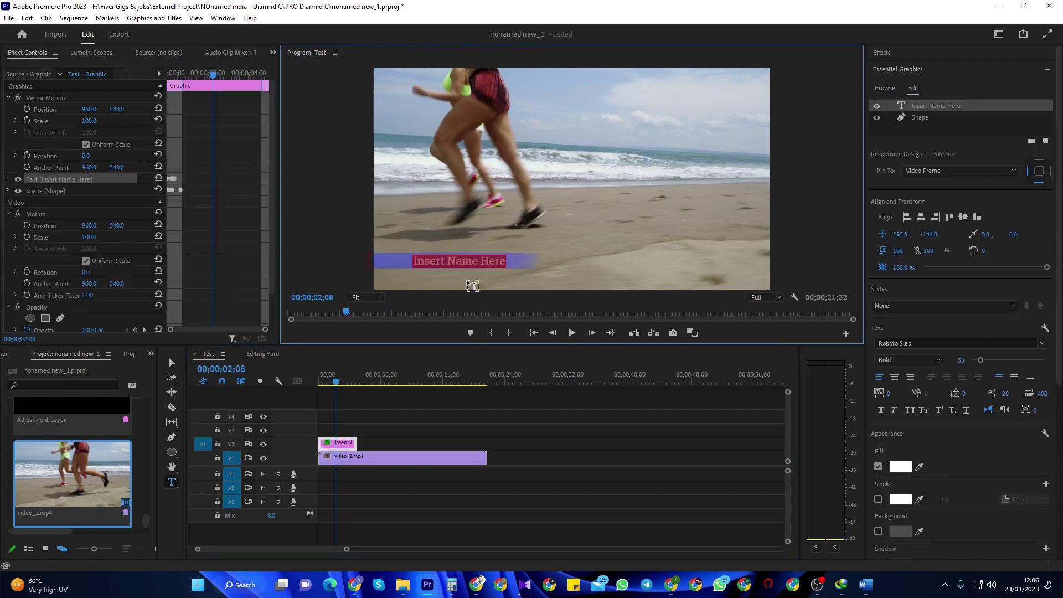
text(ADOBE)
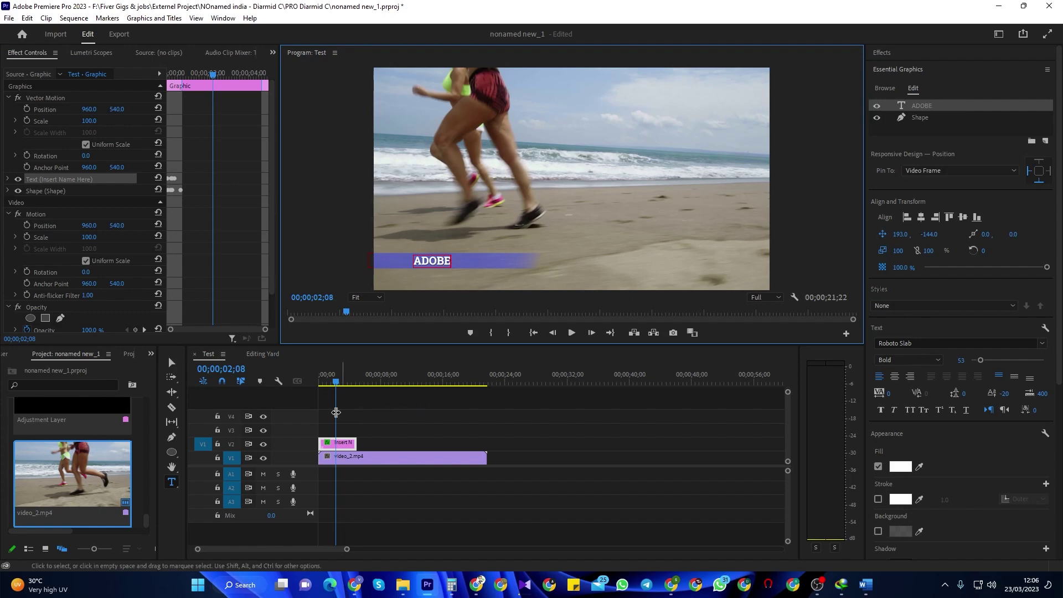
key(Escape)
- Select the ADOBE title clip, review its graphics properties, and return to the 'thirds' results
click(415, 434)
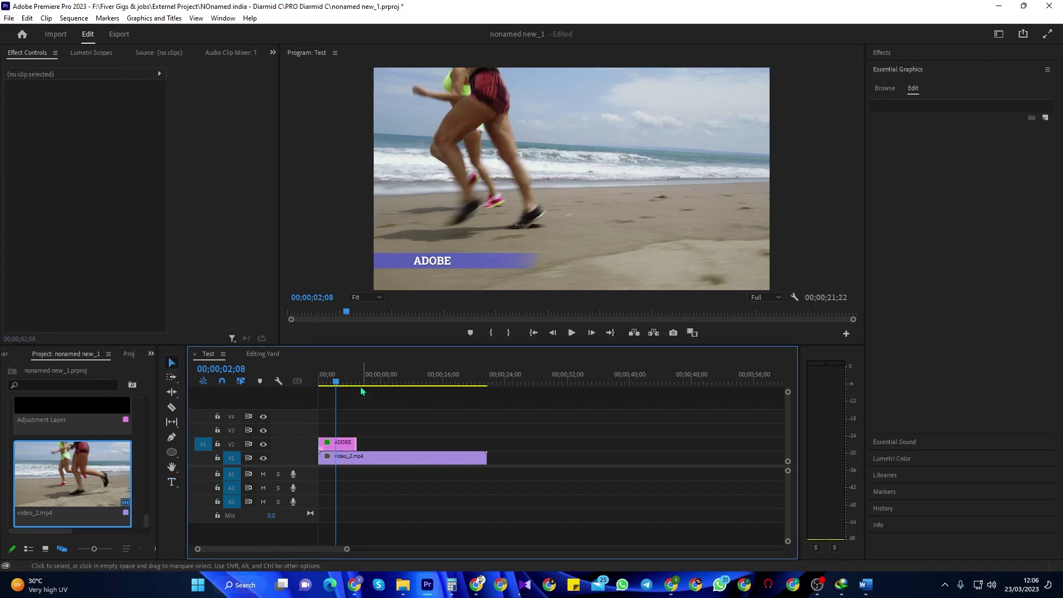
click(337, 442)
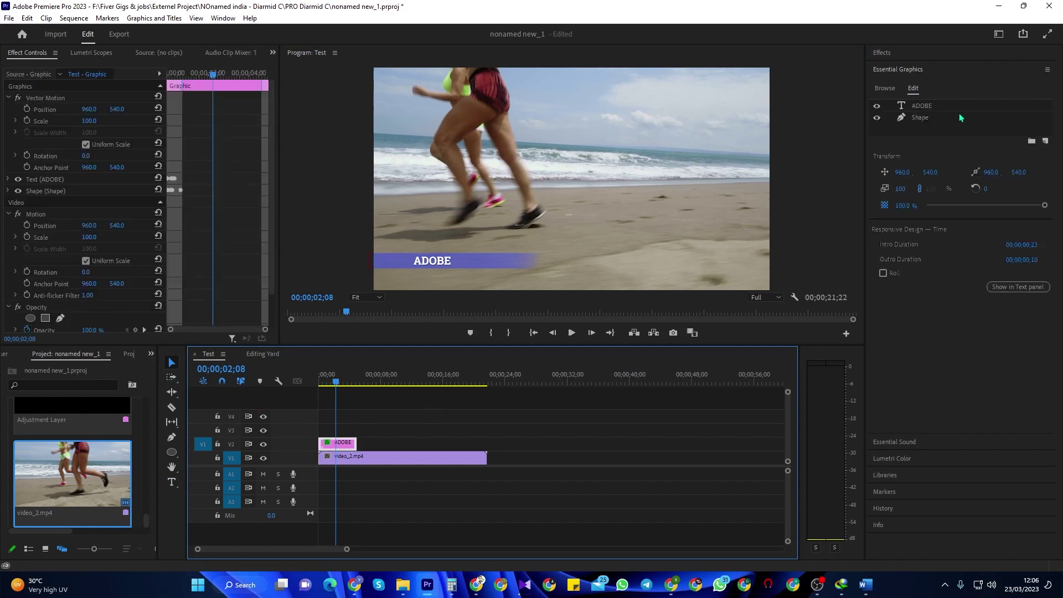
click(893, 69)
click(892, 69)
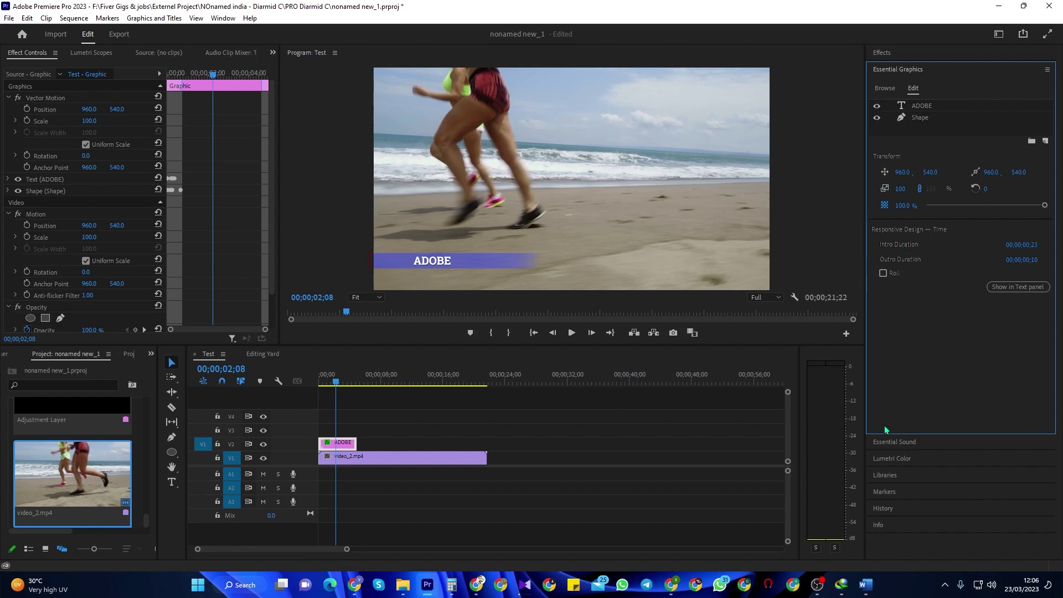
click(885, 89)
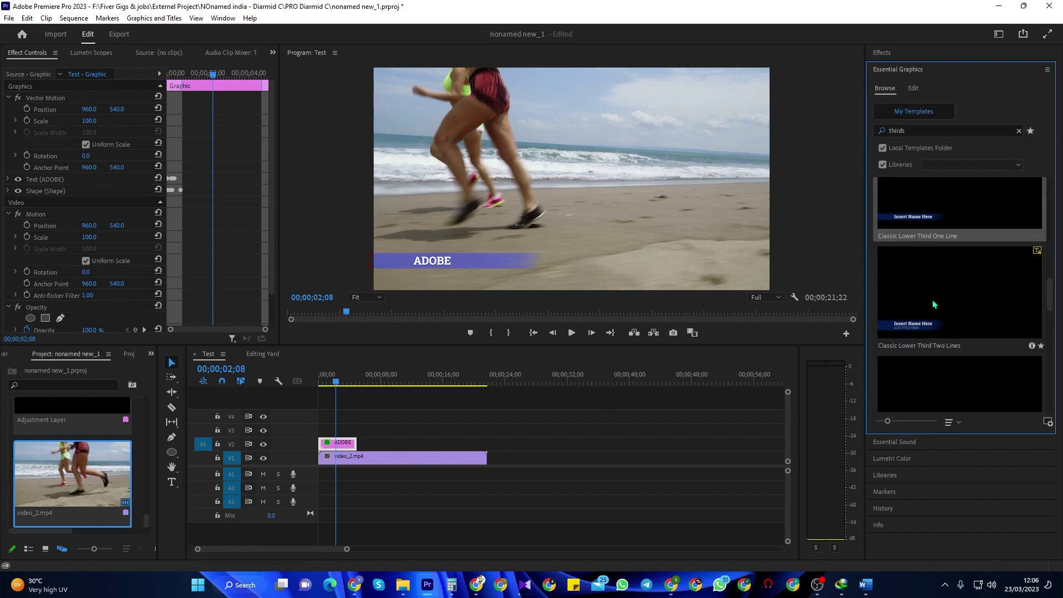
scroll(979, 287, down, 2)
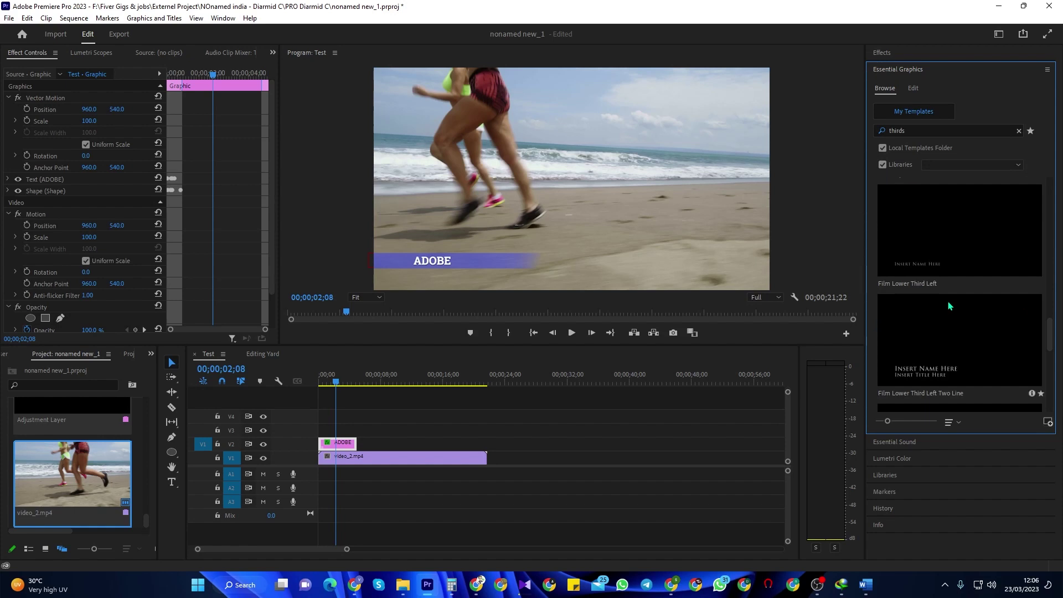
scroll(948, 306, down, 2)
scroll(949, 307, down, 2)
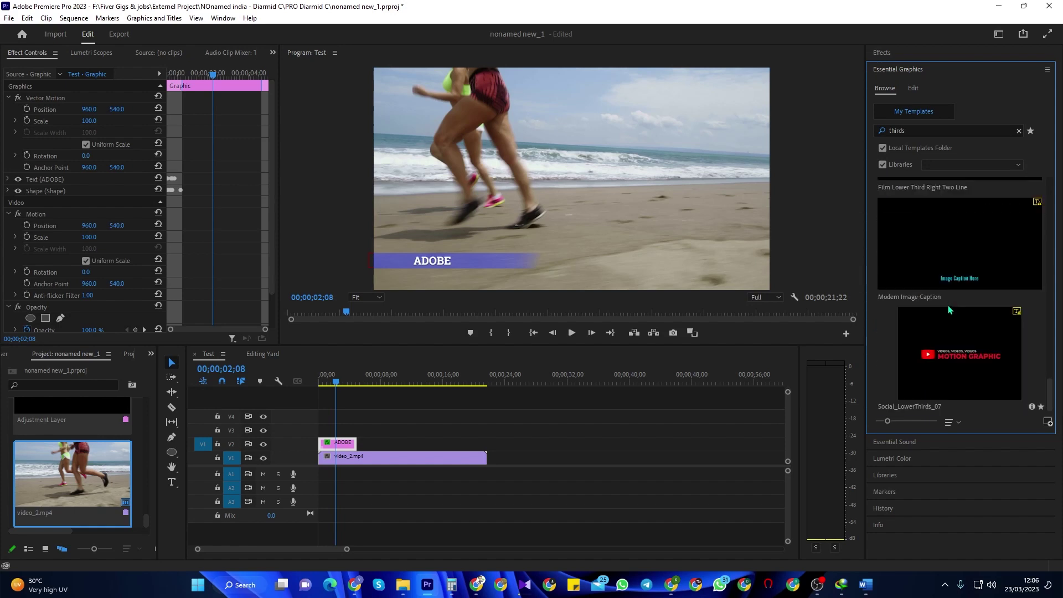
scroll(969, 358, up, 3)
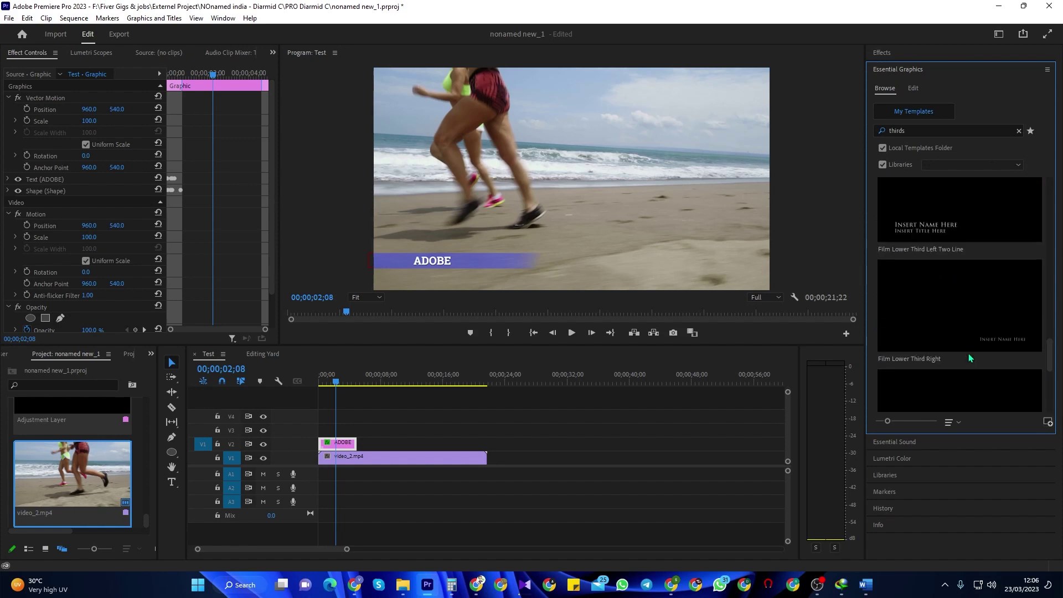
scroll(938, 349, up, 3)
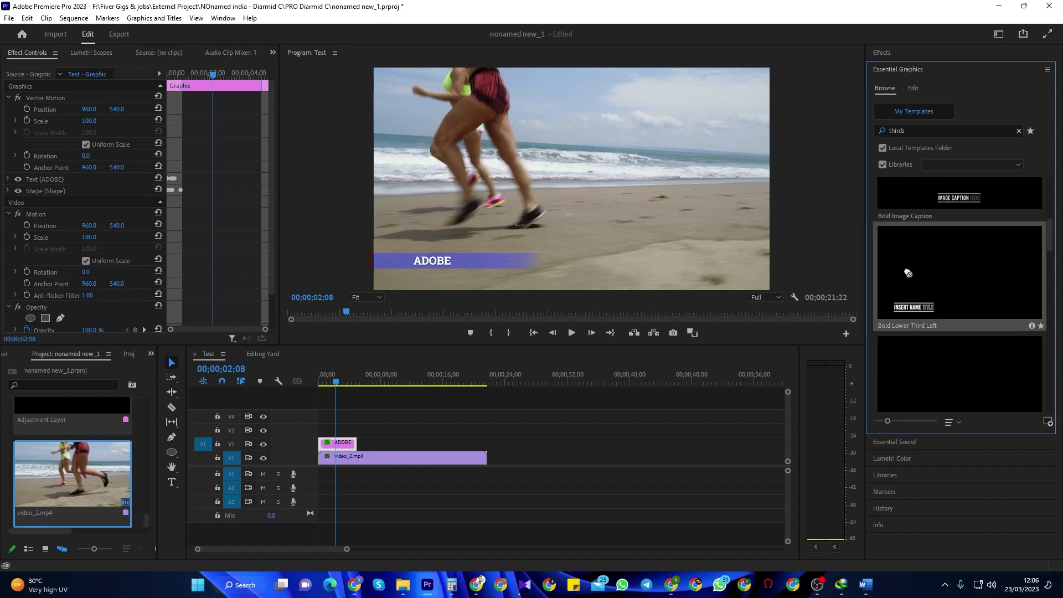
- Place Bold Lower Third Left on V3 around 14 seconds, with the playhead over it
drag(905, 314, 417, 432)
click(431, 379)
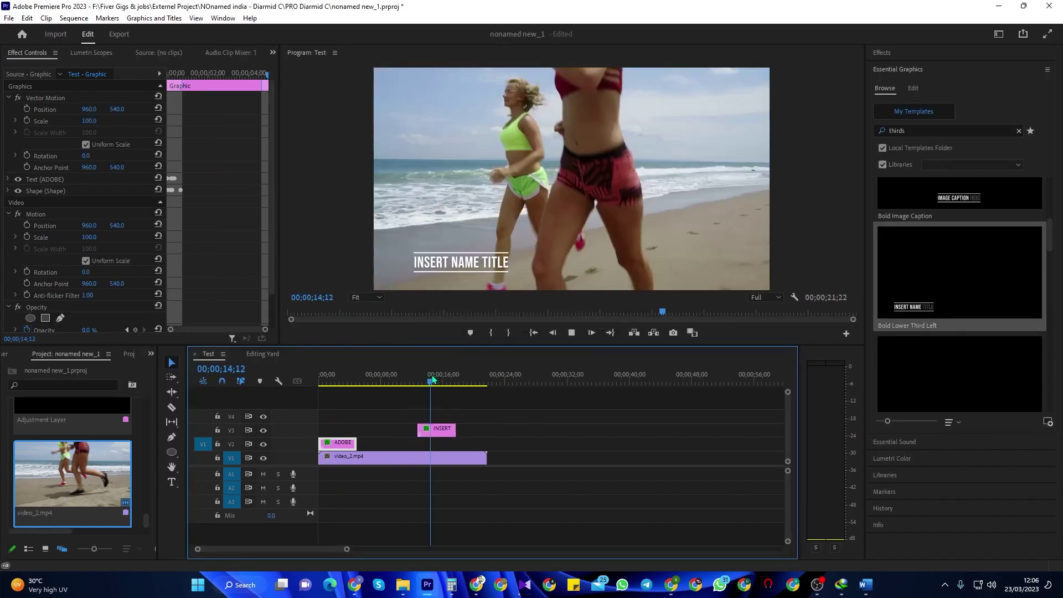
- Replace the Bold Lower Third Left placeholder text with 'ADOBE TUTORIALS' and start playback
double_click(455, 262)
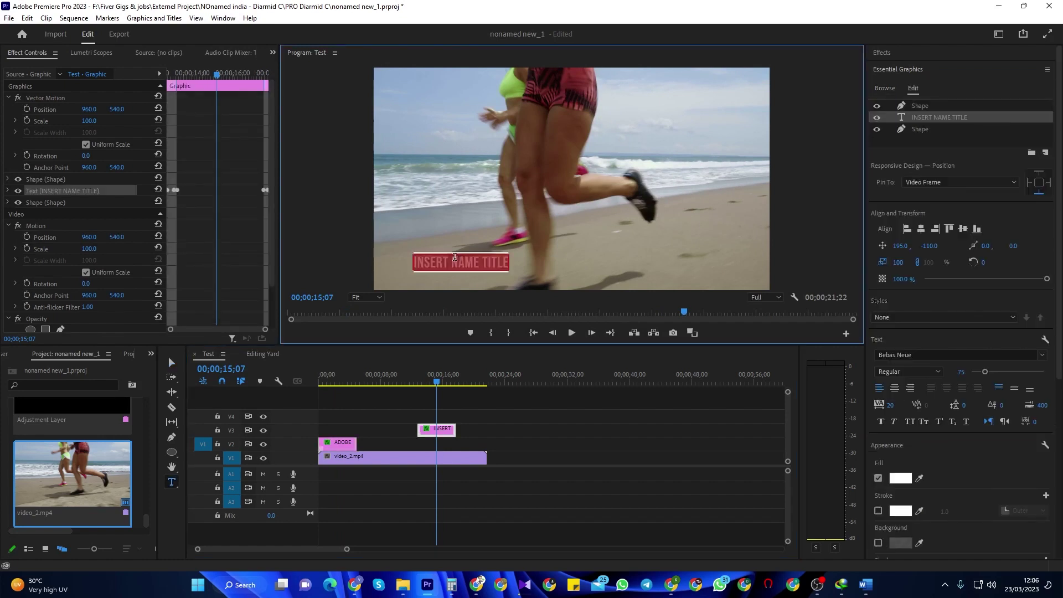
text(aBE TUTORIALS)
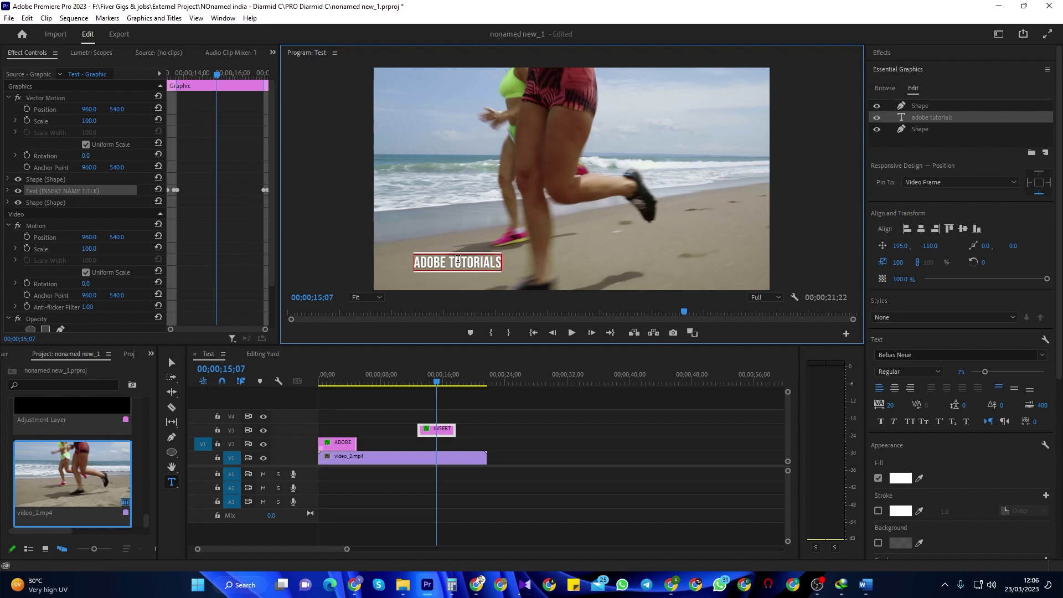
click(594, 371)
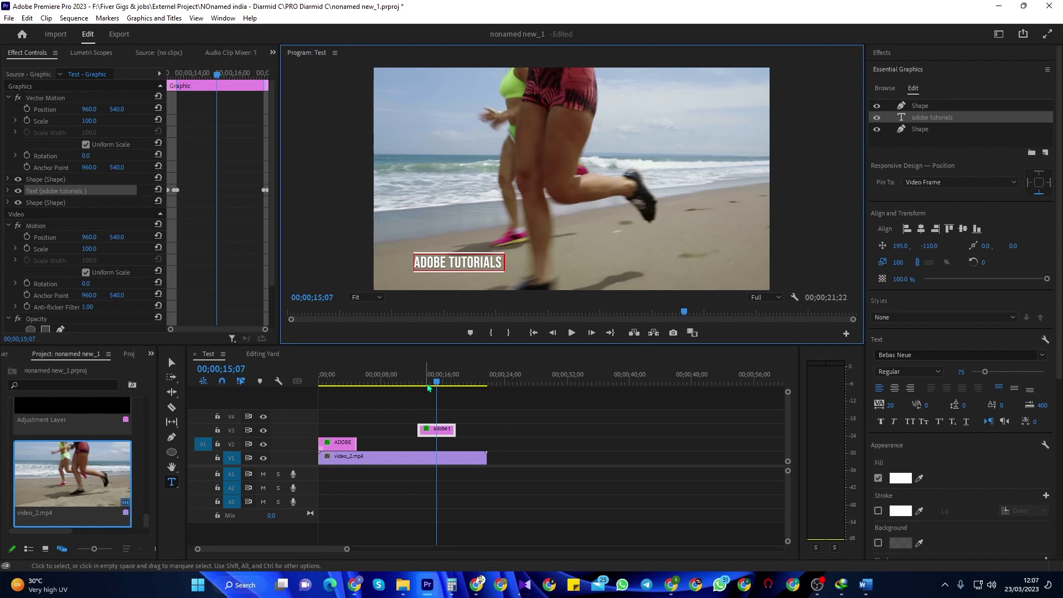
key(space)
- Play the sequence from the start, review the ADOBE TUTORIALS title, and deselect its text
key(Home)
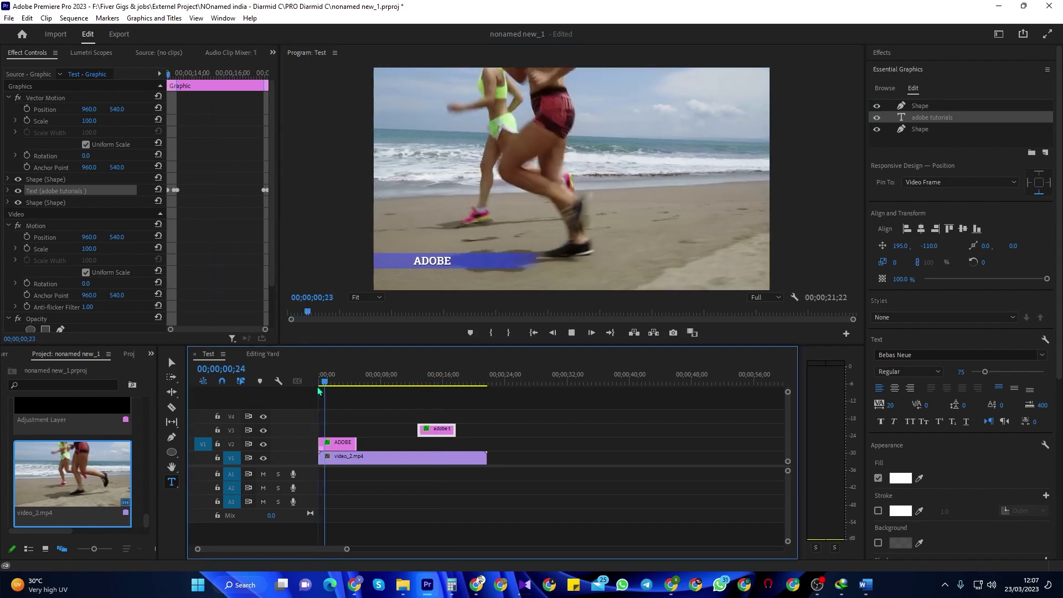
key(space)
click(423, 375)
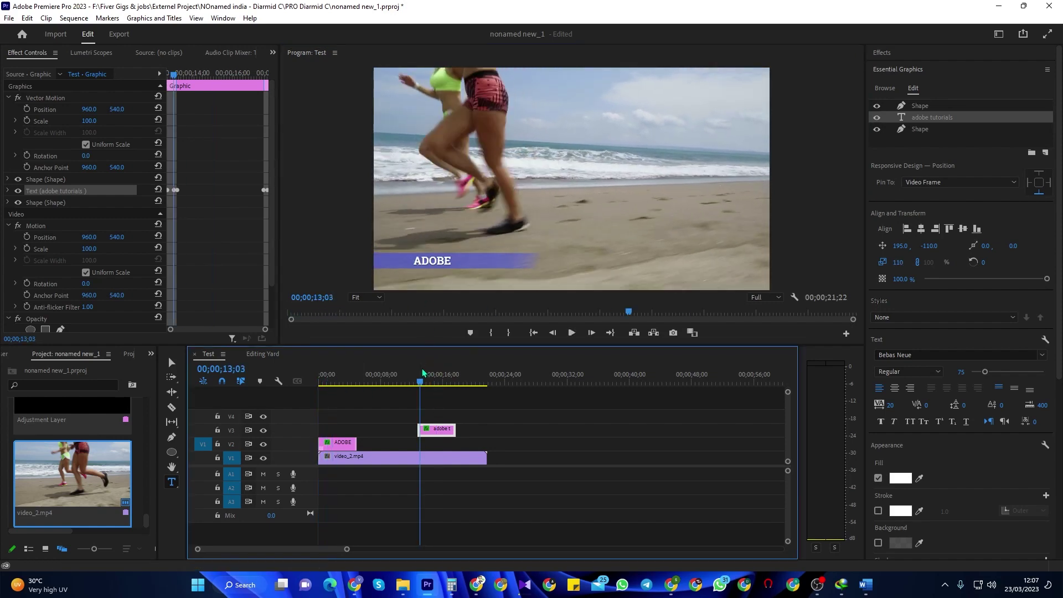
key(space)
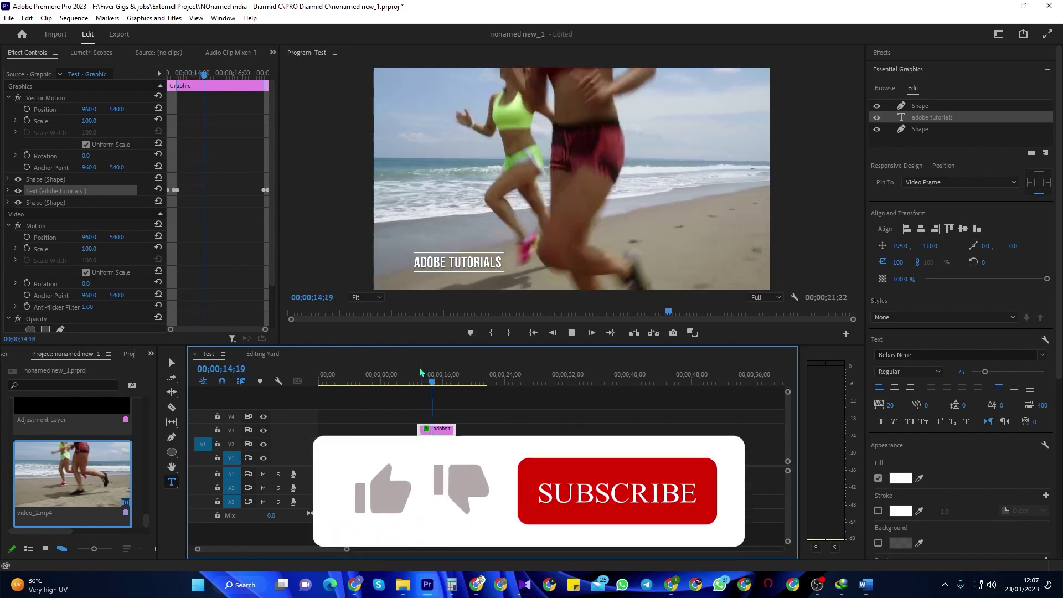
key(space)
click(171, 362)
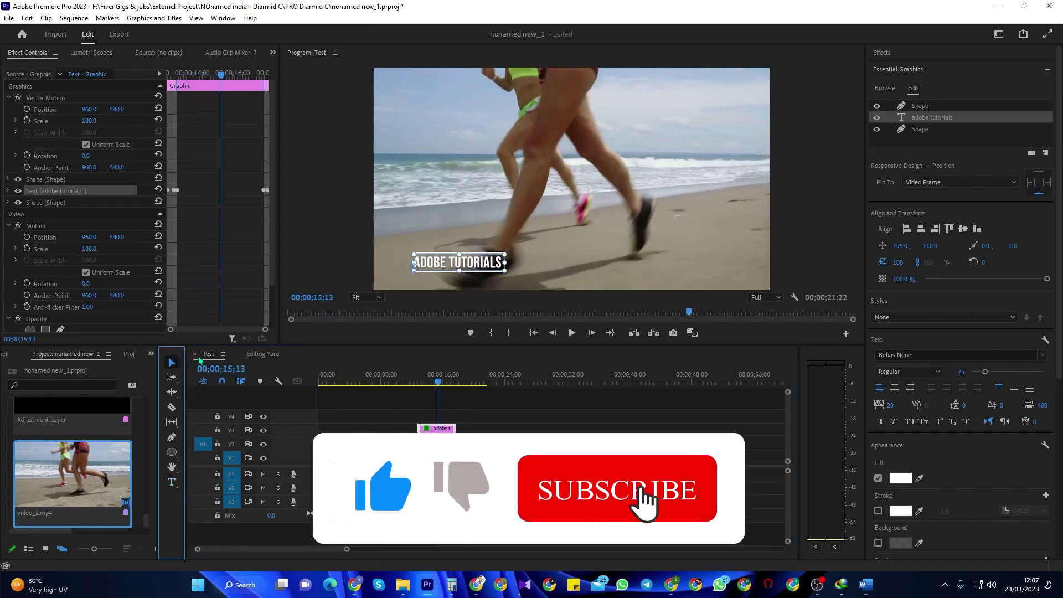
click(500, 251)
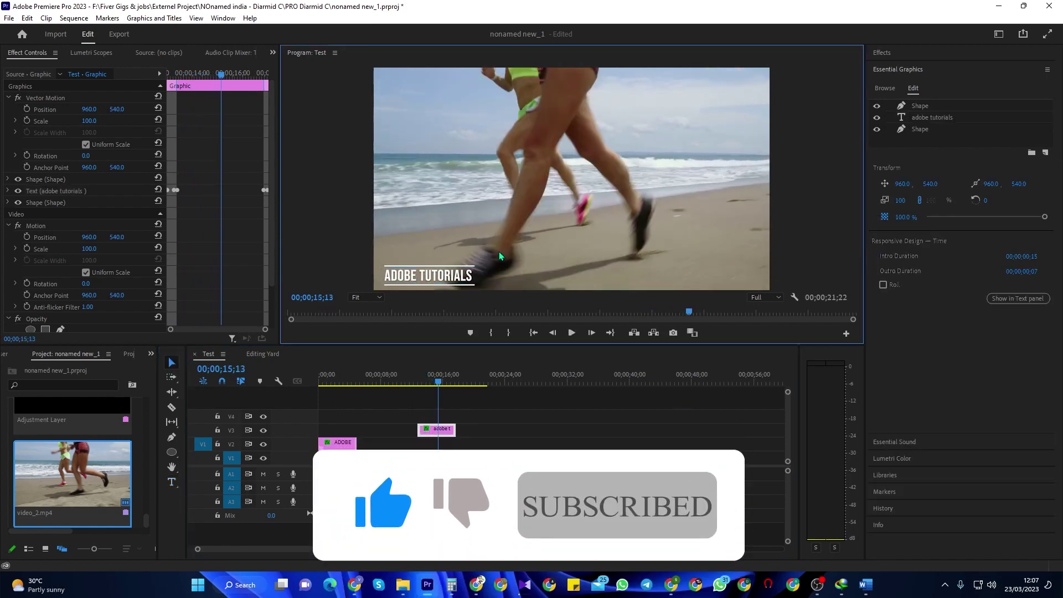
- Replay the opening, extend the ADOBE clip slightly on V2, and play the second title
click(324, 382)
key(space)
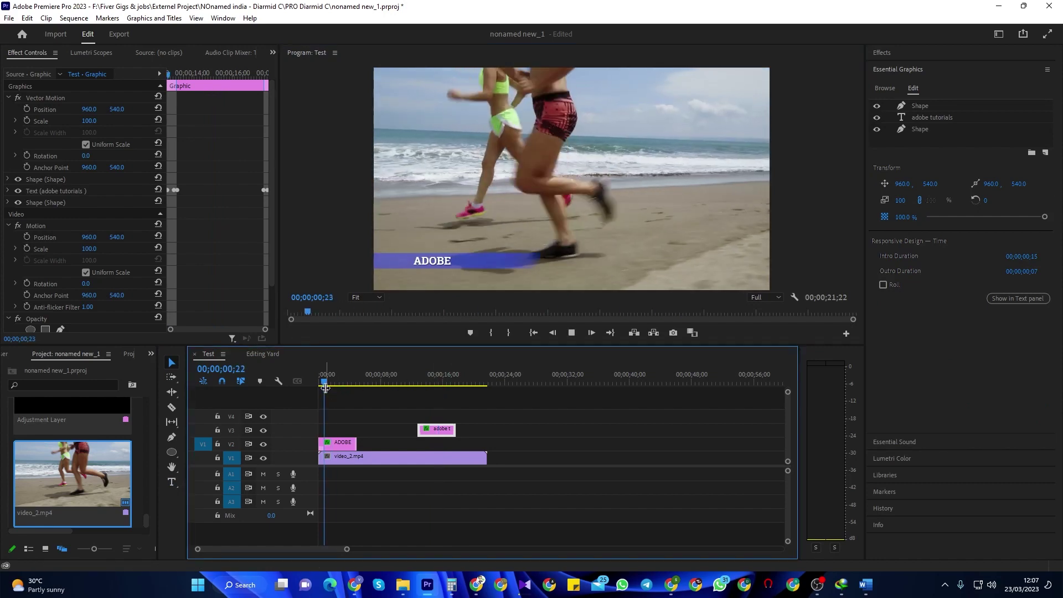
key(space)
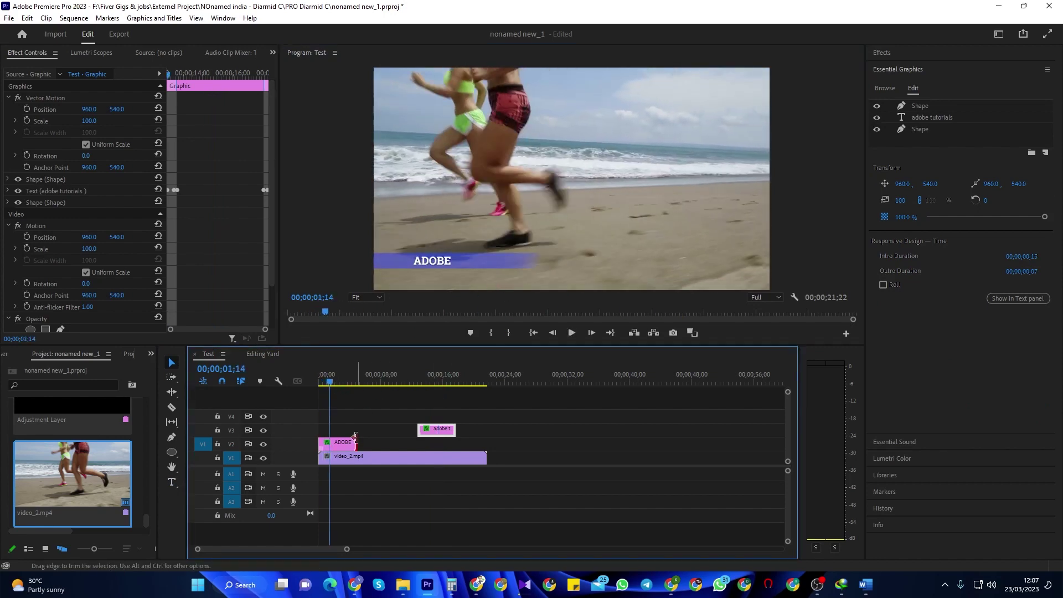
drag(356, 442, 360, 442)
click(438, 393)
key(space)
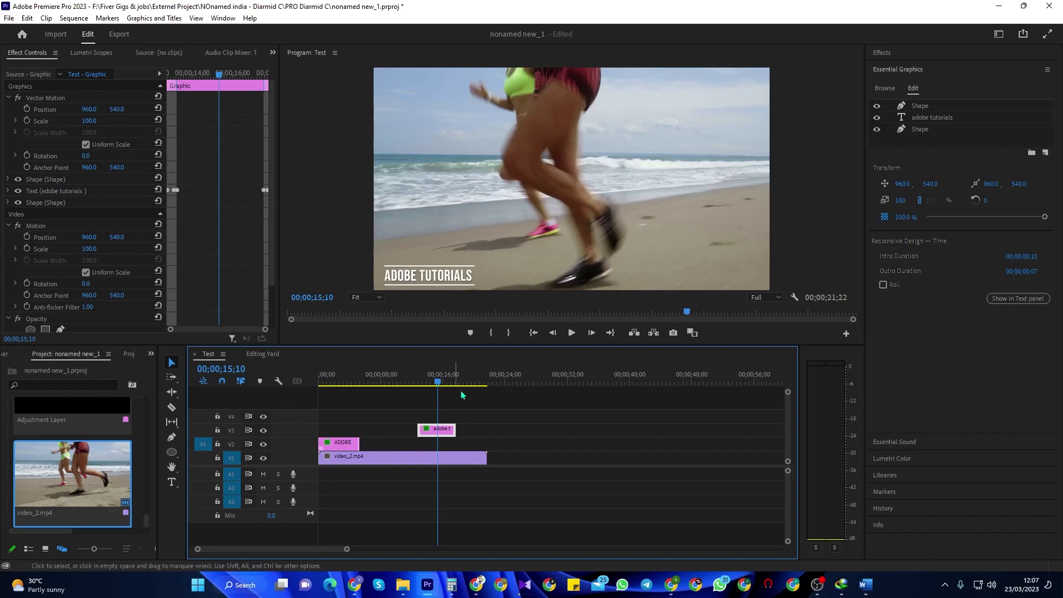